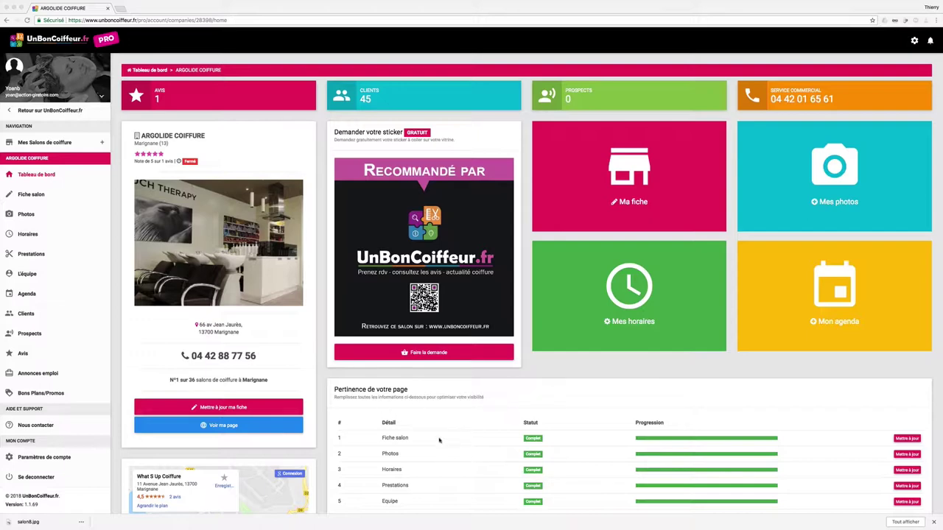
Open the ARGOLIDE COIFFURE salon details form and review its general information, contact details and website sections
{"action": "scroll", "coordinate": [498, 459], "scroll_direction": "down", "scroll_amount": 1}
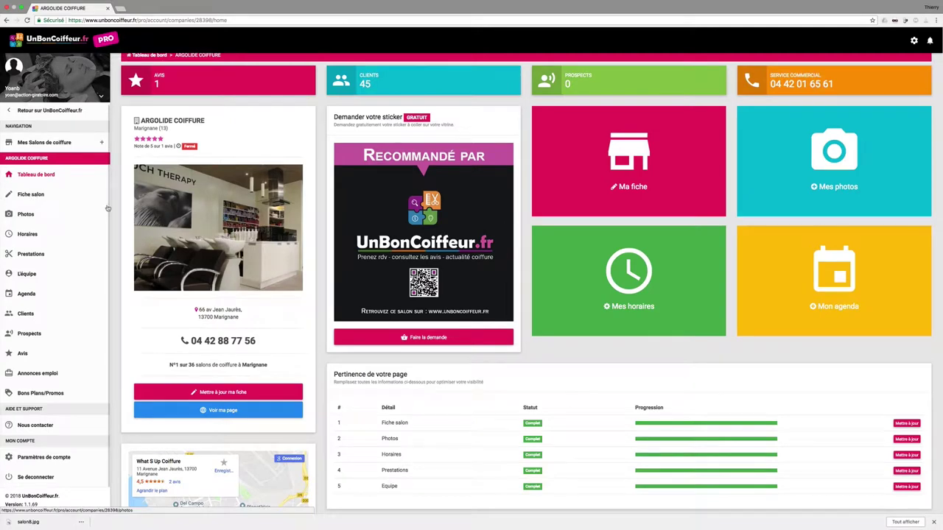
{"action": "left_click", "coordinate": [32, 195]}
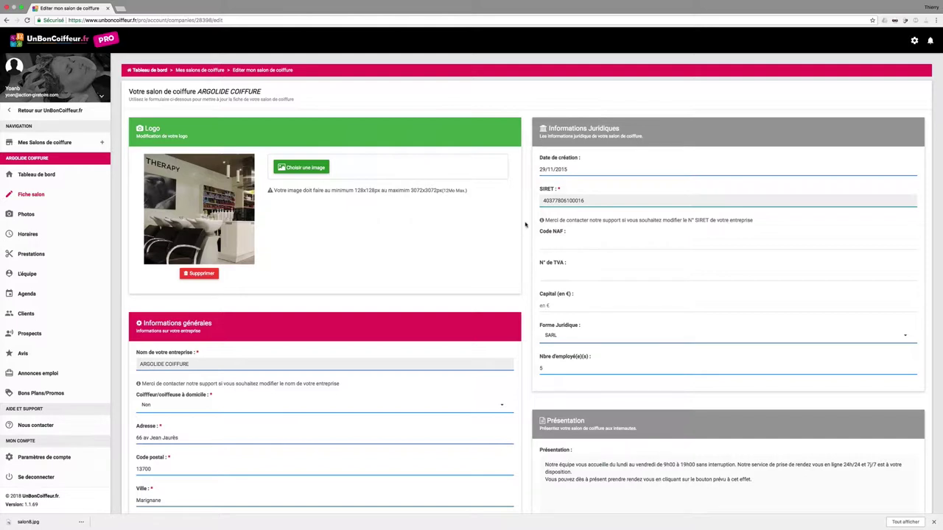
{"action": "scroll", "coordinate": [408, 380], "scroll_direction": "down", "scroll_amount": 2}
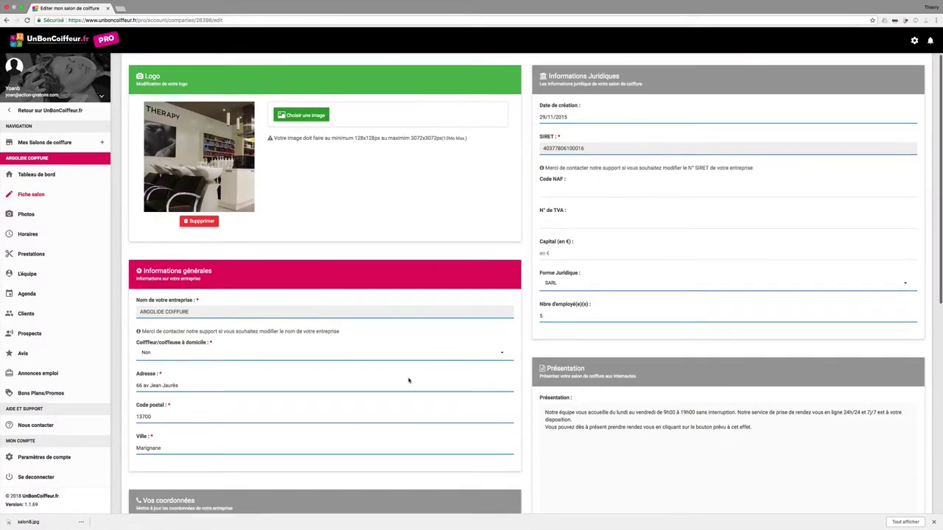
{"action": "scroll", "coordinate": [408, 380], "scroll_direction": "down", "scroll_amount": 5}
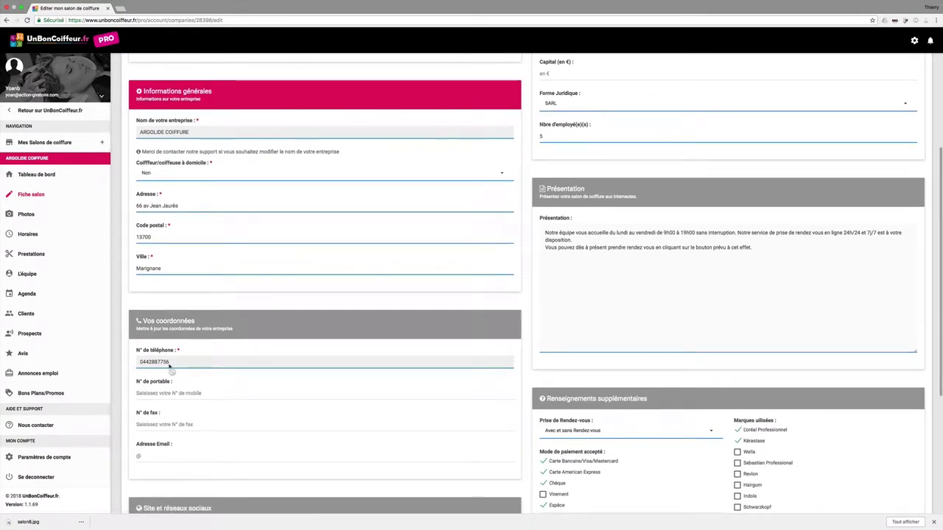
{"action": "scroll", "coordinate": [196, 396], "scroll_direction": "down", "scroll_amount": 5}
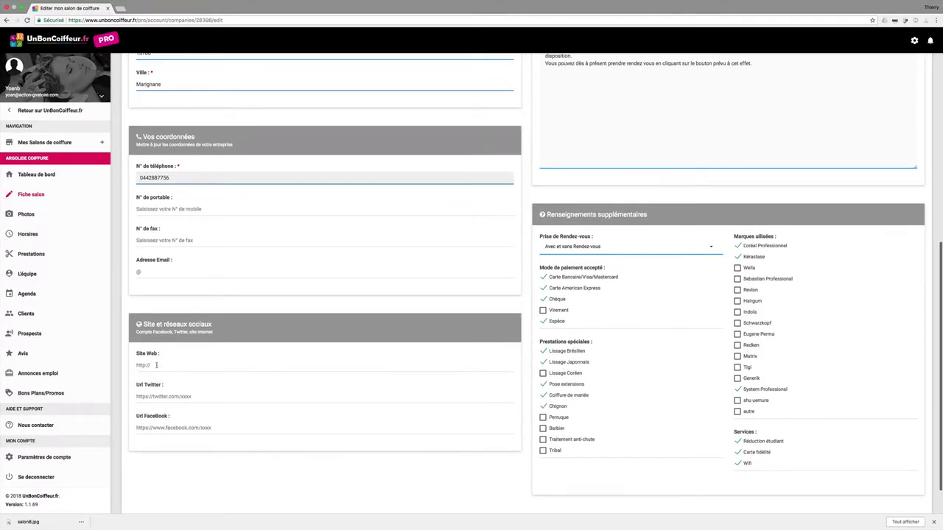
{"action": "left_click", "coordinate": [164, 366]}
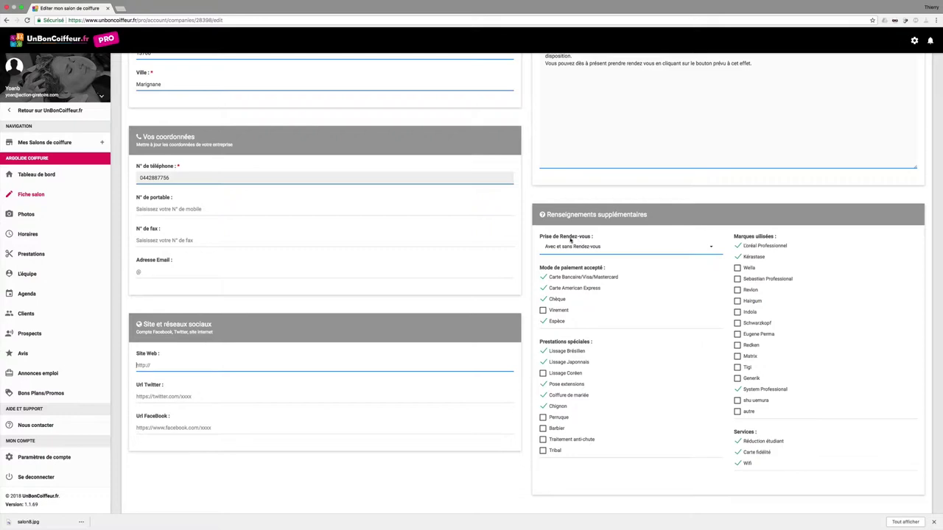
Try the appointment-mode choices and toggle the Virement payment and Revlon brand options on and back off
{"action": "left_click", "coordinate": [709, 249]}
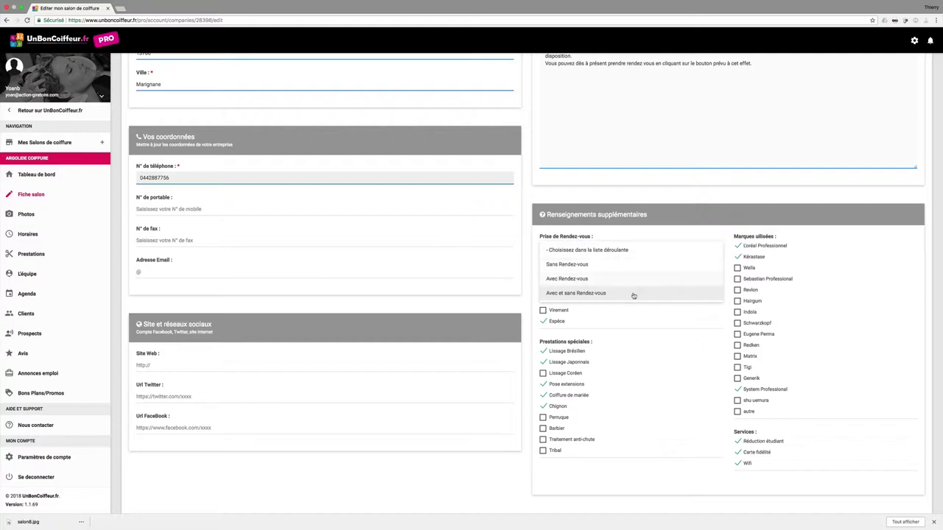
{"action": "left_click", "coordinate": [648, 236]}
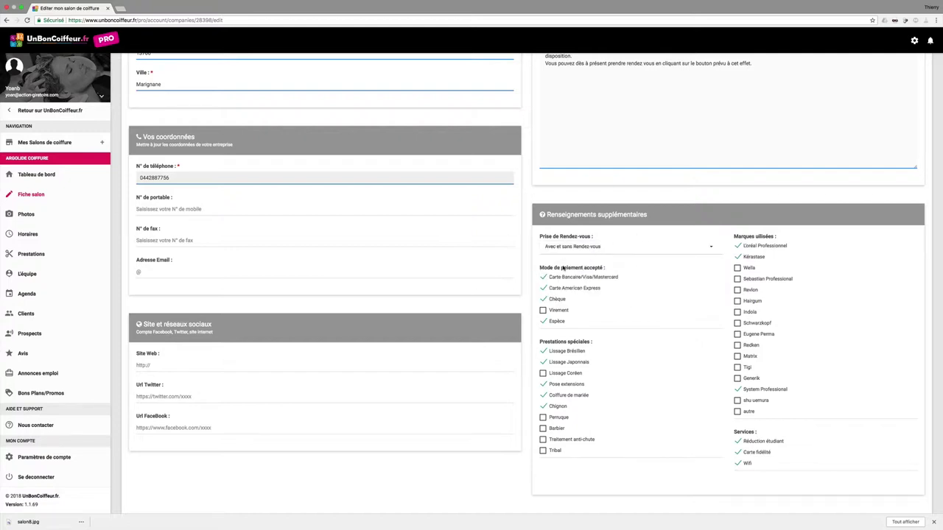
{"action": "left_click", "coordinate": [543, 310]}
{"action": "left_click", "coordinate": [543, 311]}
{"action": "left_click", "coordinate": [738, 290]}
{"action": "left_click", "coordinate": [738, 290]}
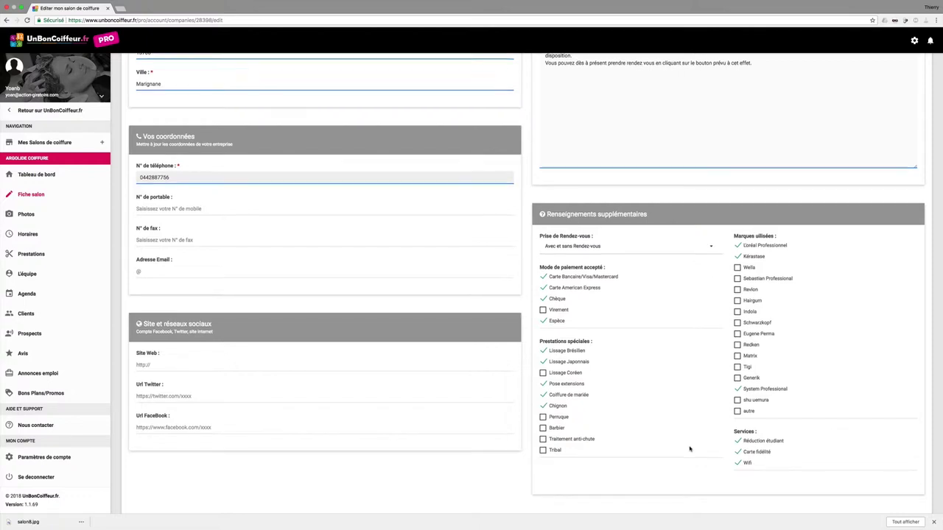
Examine the form's additional information, presentation text, legal information and logo sections
{"action": "scroll", "coordinate": [689, 449], "scroll_direction": "down", "scroll_amount": 1}
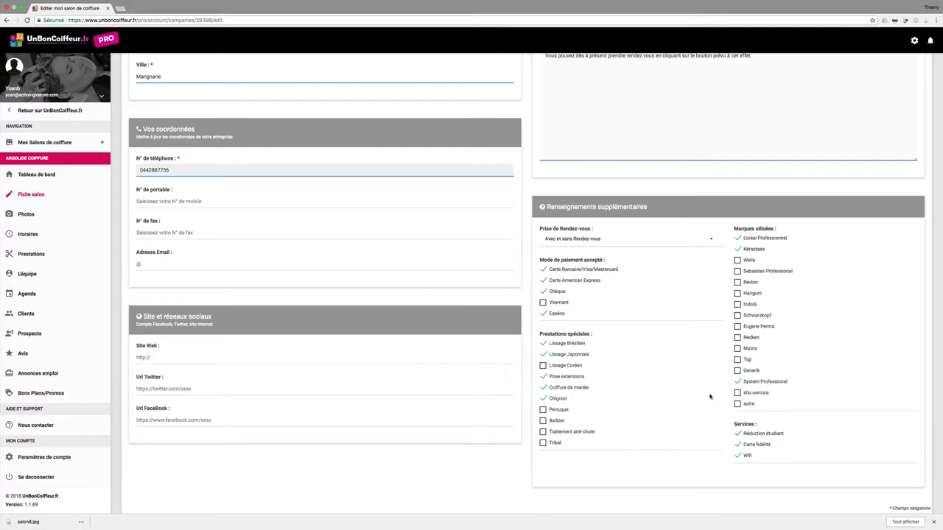
{"action": "scroll", "coordinate": [710, 397], "scroll_direction": "down", "scroll_amount": 1}
{"action": "scroll", "coordinate": [710, 397], "scroll_direction": "up", "scroll_amount": 4}
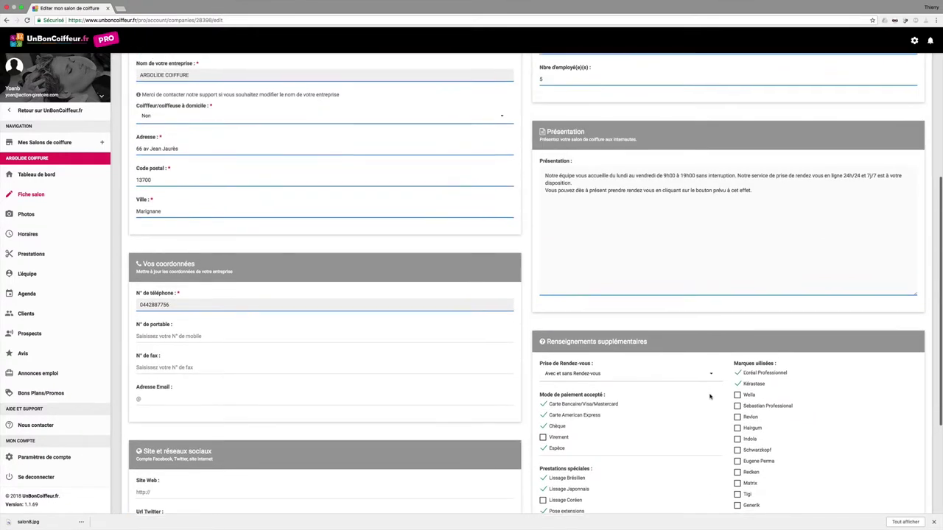
{"action": "scroll", "coordinate": [710, 397], "scroll_direction": "down", "scroll_amount": 5}
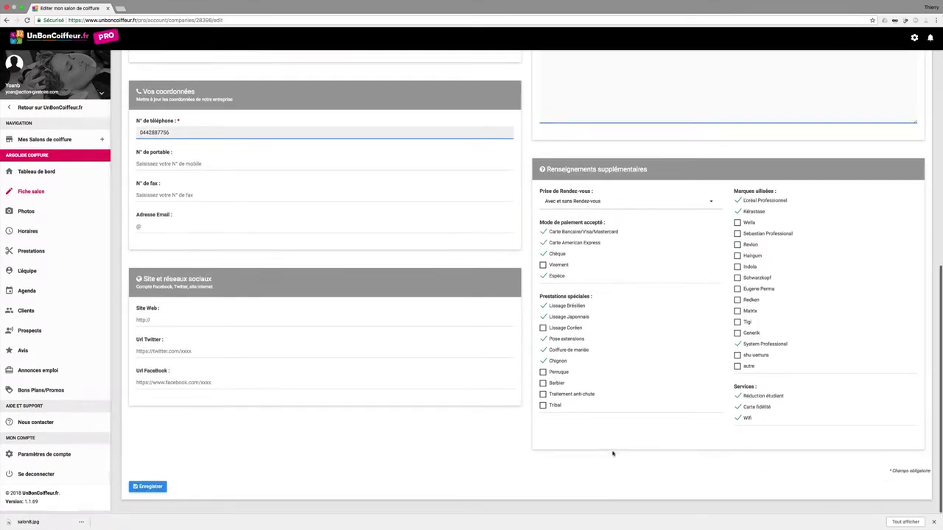
{"action": "scroll", "coordinate": [612, 453], "scroll_direction": "up", "scroll_amount": 2}
{"action": "scroll", "coordinate": [612, 454], "scroll_direction": "up", "scroll_amount": 4}
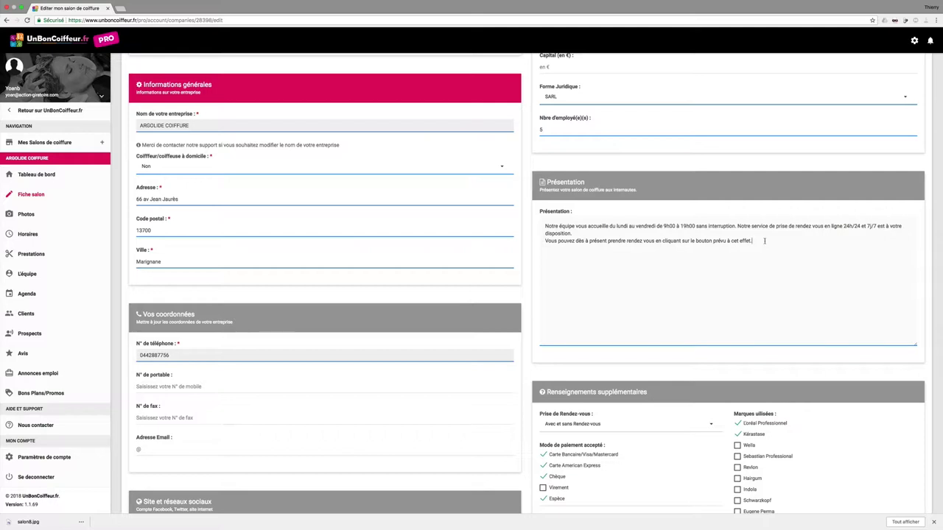
{"action": "scroll", "coordinate": [698, 254], "scroll_direction": "up", "scroll_amount": 3}
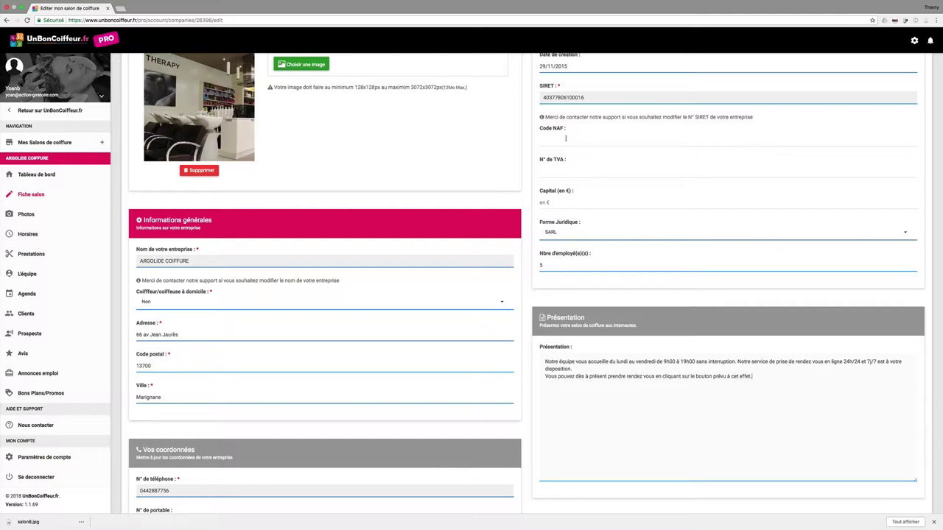
{"action": "scroll", "coordinate": [565, 138], "scroll_direction": "up", "scroll_amount": 2}
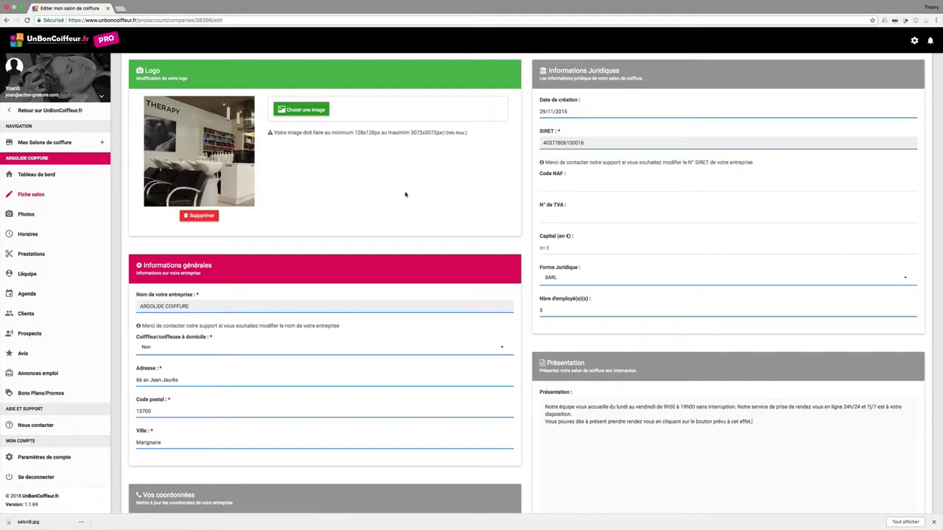
Delete the salon's current logo and upload salon8.jpg as the new one
{"action": "left_click", "coordinate": [204, 216]}
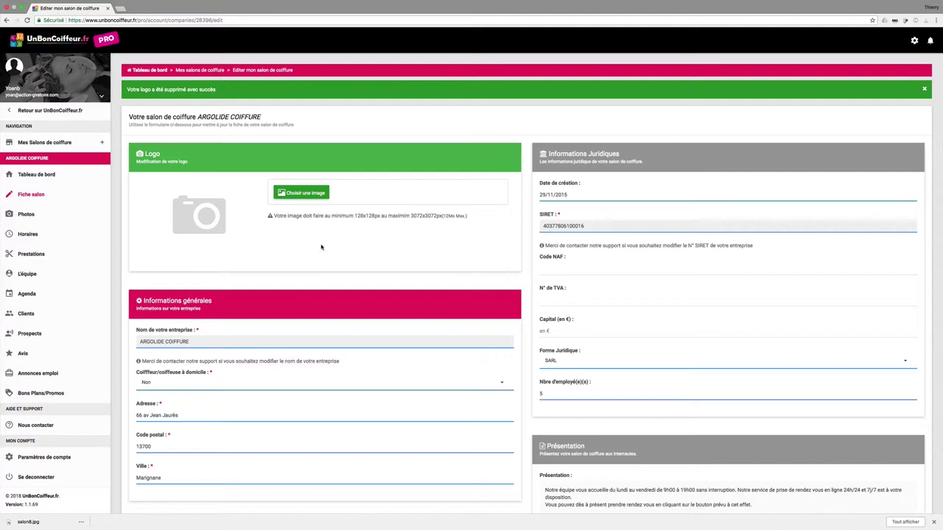
{"action": "left_click", "coordinate": [298, 193]}
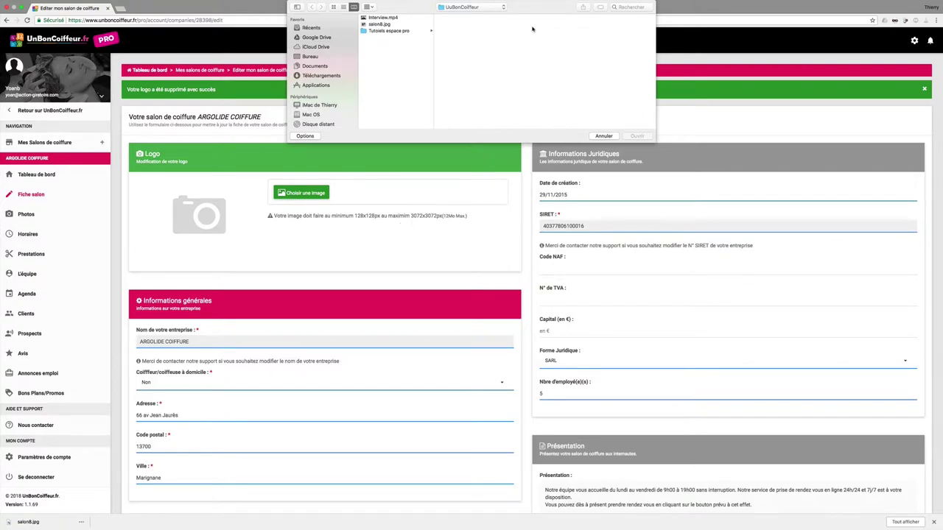
{"action": "left_click", "coordinate": [380, 25]}
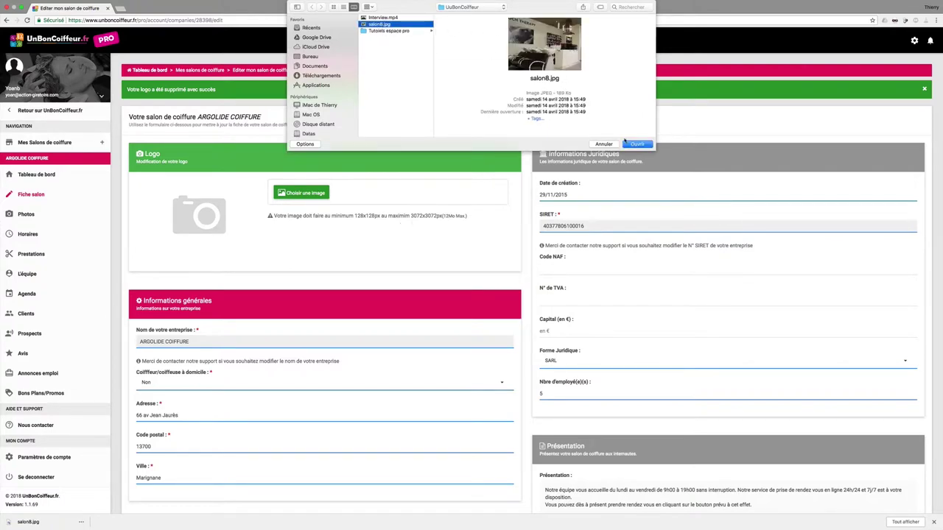
{"action": "left_click", "coordinate": [639, 145]}
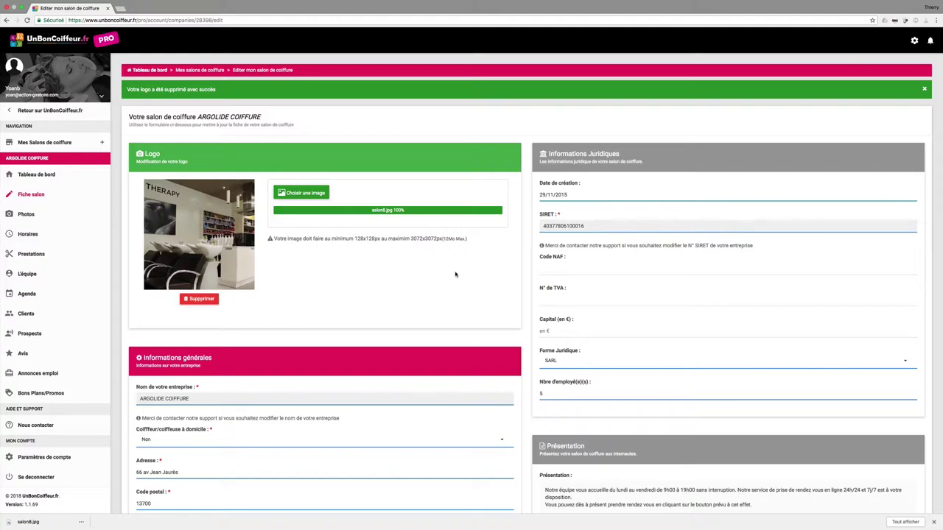
Save the updated salon details form
{"action": "scroll", "coordinate": [455, 275], "scroll_direction": "down", "scroll_amount": 5}
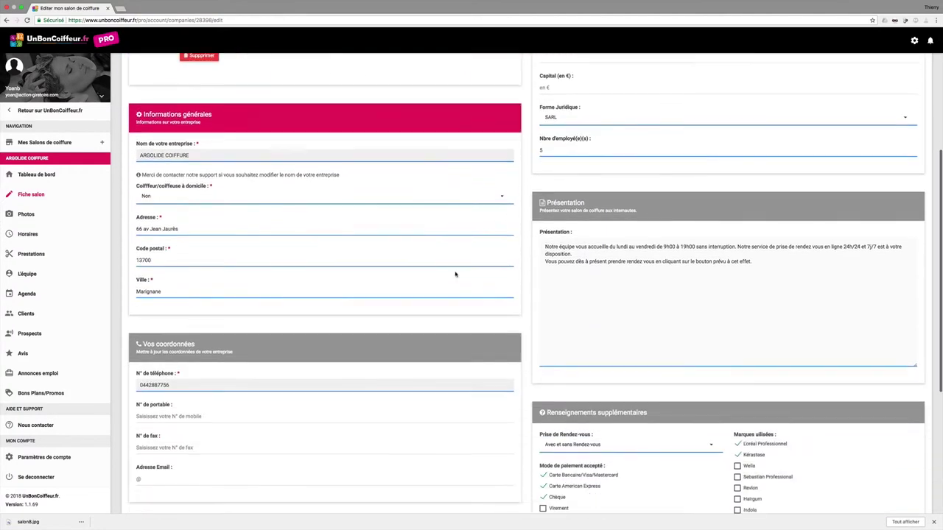
{"action": "scroll", "coordinate": [455, 274], "scroll_direction": "down", "scroll_amount": 1}
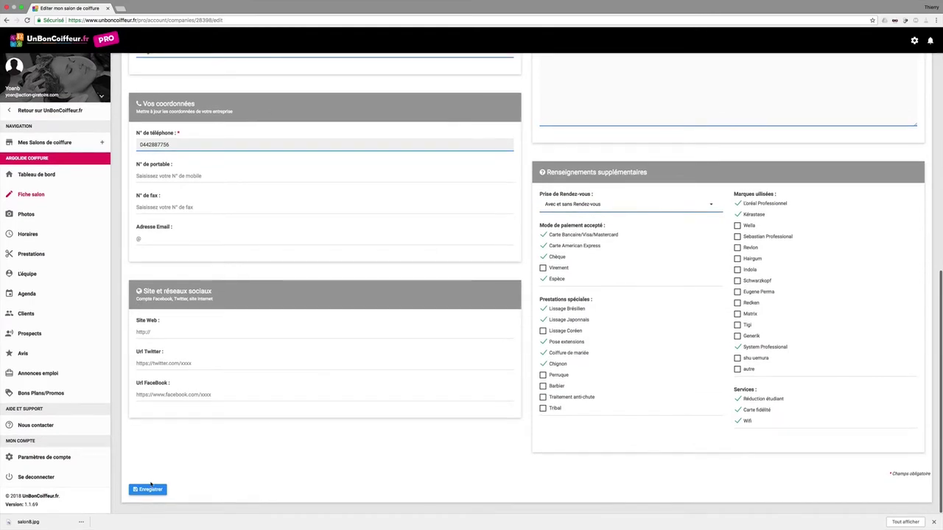
{"action": "left_click", "coordinate": [148, 491]}
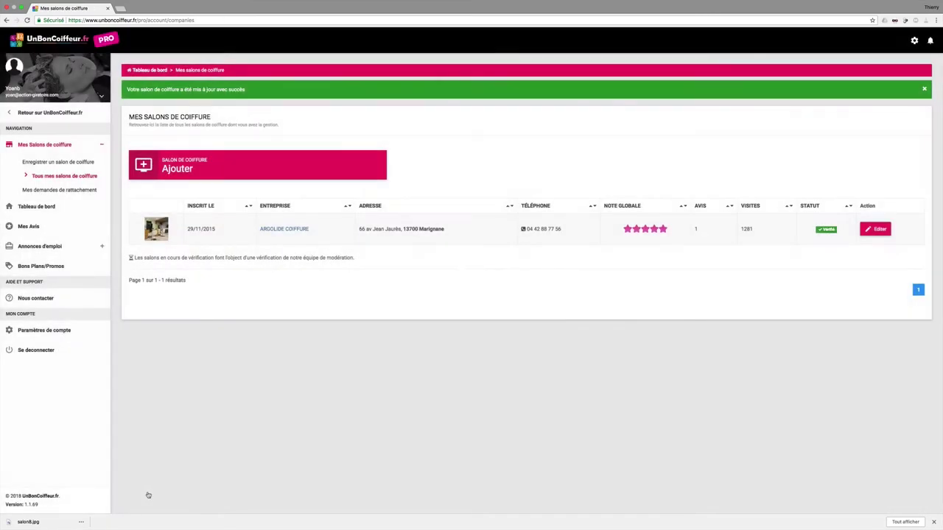
Open the public page of ARGOLIDE COIFFURE and browse through its banner photos
{"action": "left_click", "coordinate": [292, 232]}
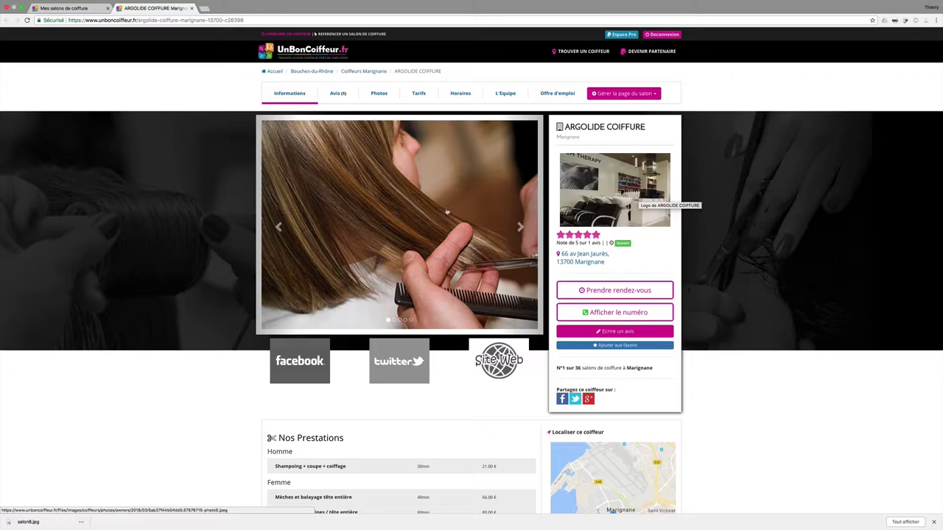
{"action": "left_click", "coordinate": [519, 228]}
{"action": "left_click", "coordinate": [519, 228]}
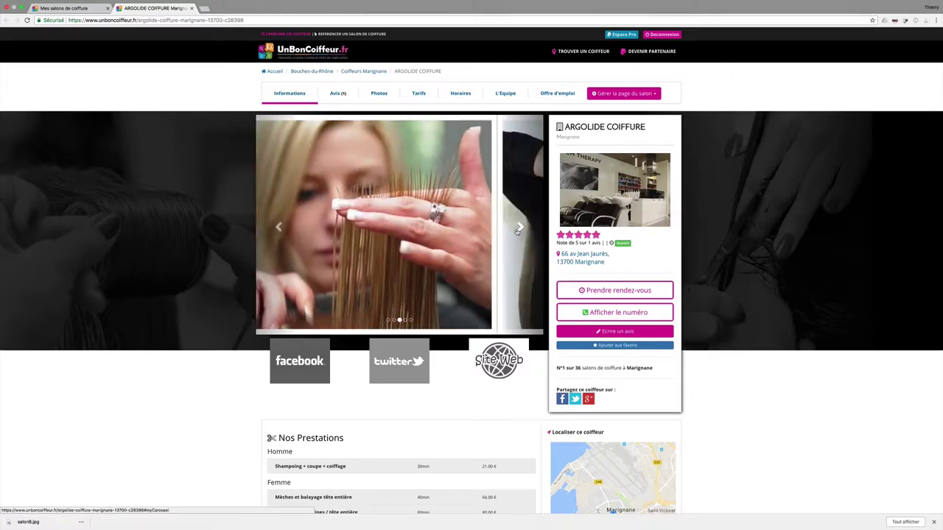
{"action": "left_click", "coordinate": [519, 229]}
{"action": "left_click", "coordinate": [519, 228]}
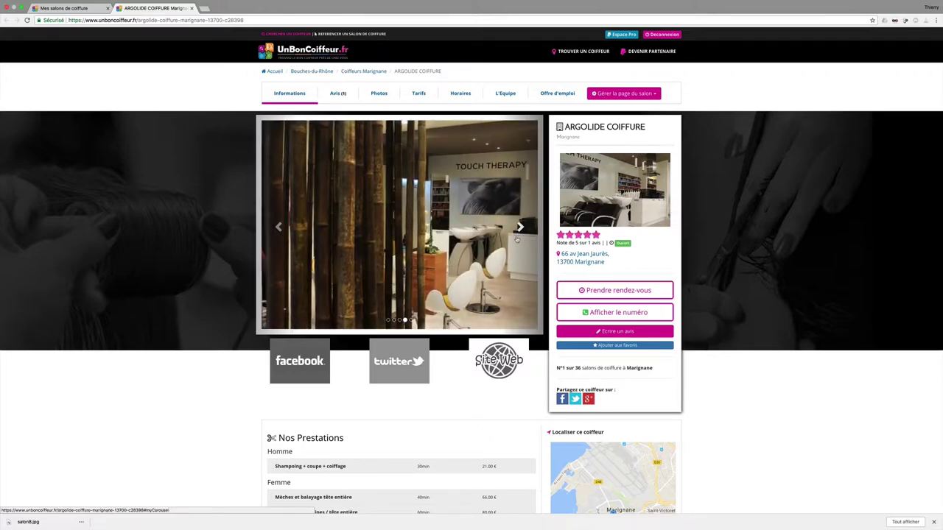
Examine the public page's services, average ratings, customer reviews and the presentation text in the about section
{"action": "scroll", "coordinate": [529, 253], "scroll_direction": "down", "scroll_amount": 3}
{"action": "scroll", "coordinate": [529, 254], "scroll_direction": "down", "scroll_amount": 1}
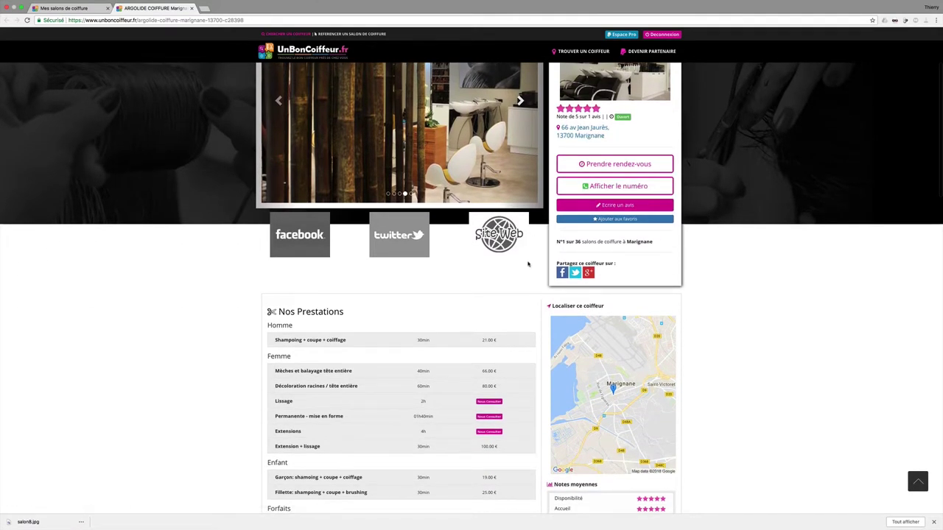
{"action": "scroll", "coordinate": [527, 264], "scroll_direction": "down", "scroll_amount": 5}
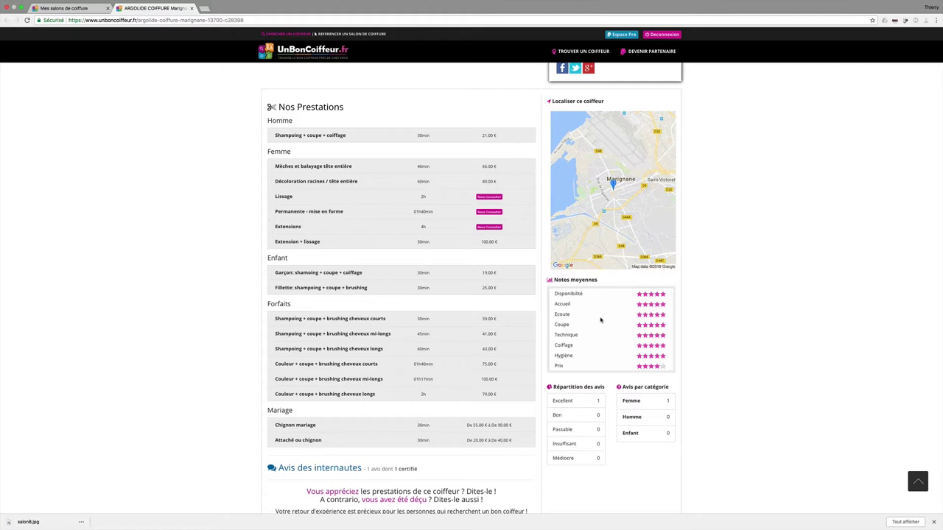
{"action": "scroll", "coordinate": [600, 320], "scroll_direction": "down", "scroll_amount": 5}
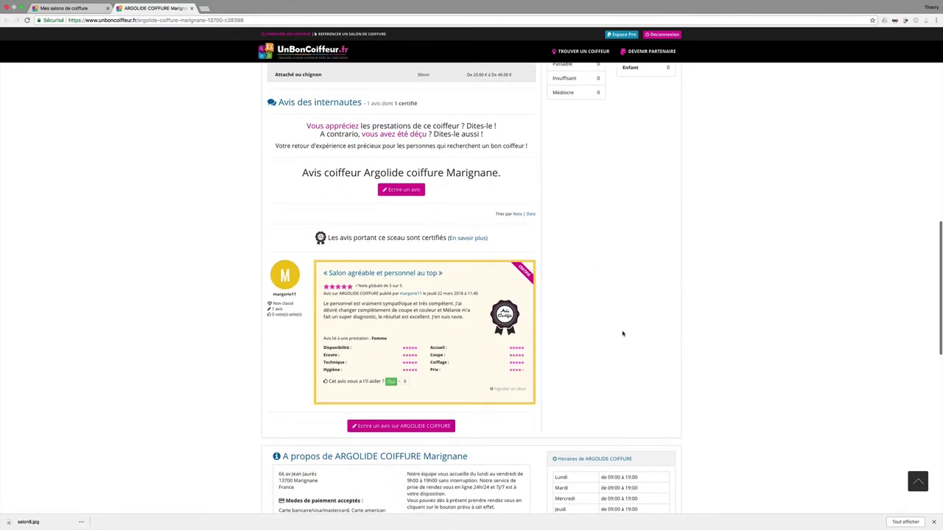
{"action": "scroll", "coordinate": [621, 332], "scroll_direction": "down", "scroll_amount": 3}
{"action": "scroll", "coordinate": [564, 324], "scroll_direction": "down", "scroll_amount": 1}
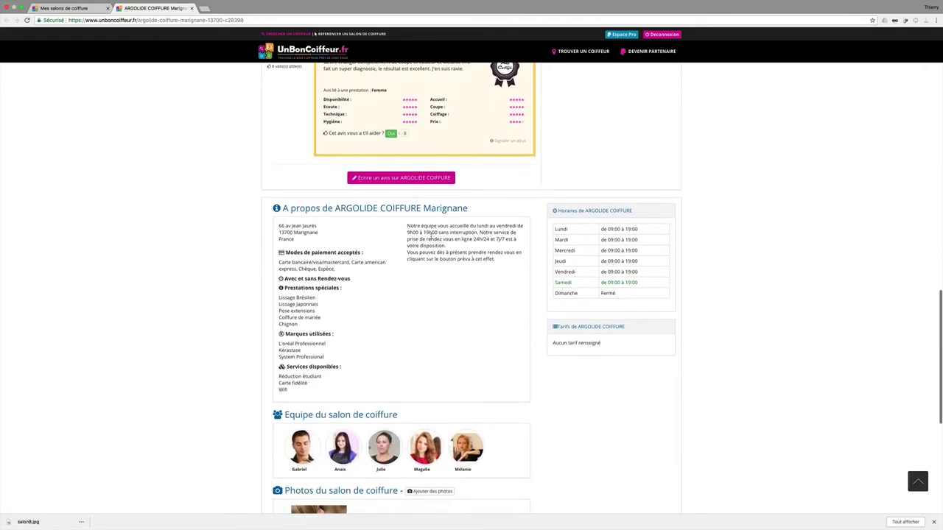
{"action": "left_click_drag", "start_coordinate": [407, 228], "coordinate": [509, 264]}
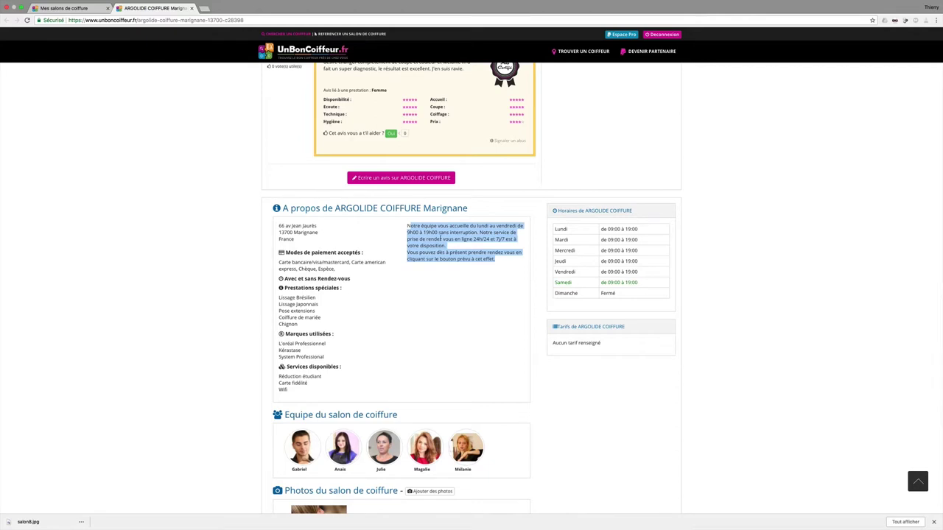
{"action": "left_click", "coordinate": [422, 231]}
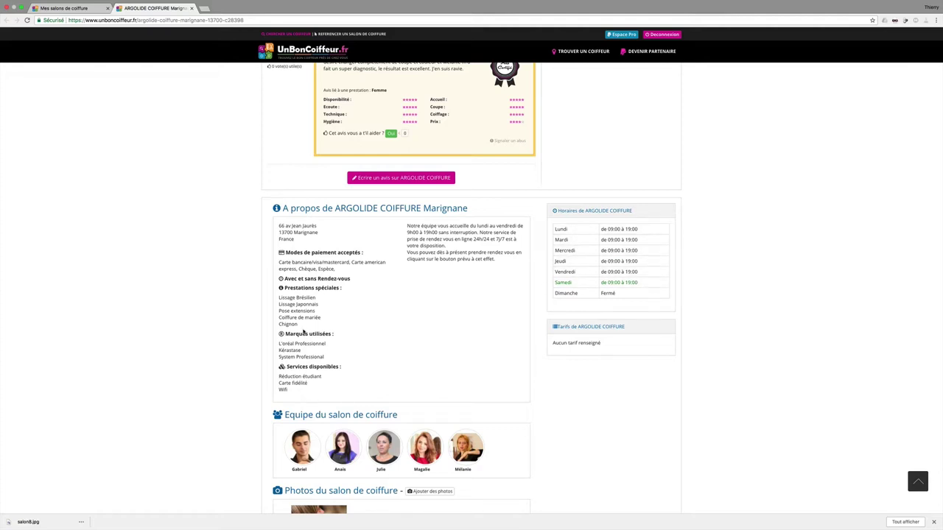
View the last team member's presentation and open the gallery of photos supplied by the salon
{"action": "scroll", "coordinate": [331, 353], "scroll_direction": "down", "scroll_amount": 1}
{"action": "scroll", "coordinate": [337, 365], "scroll_direction": "down", "scroll_amount": 3}
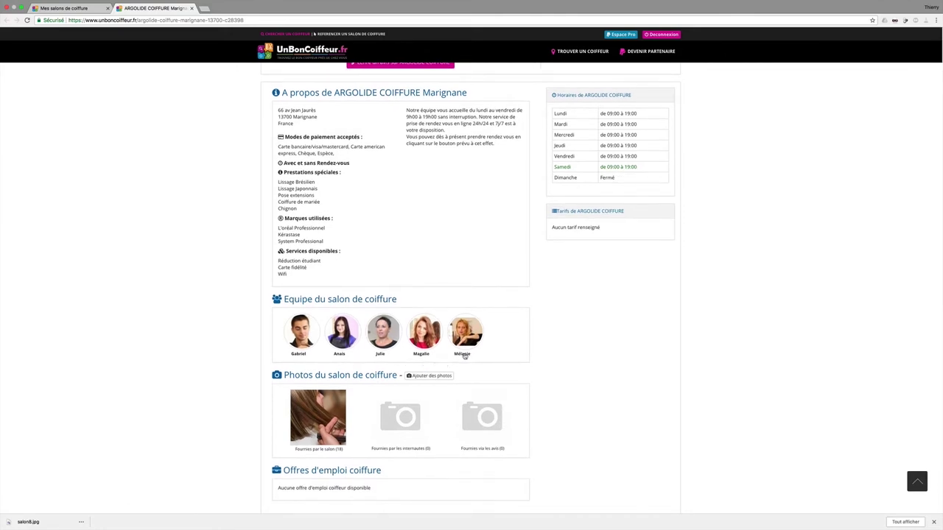
{"action": "left_click", "coordinate": [464, 355]}
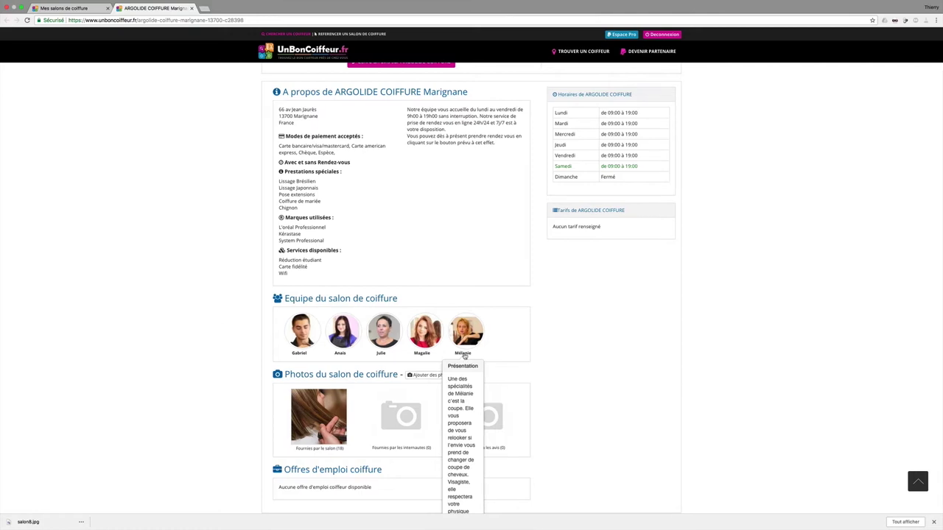
{"action": "scroll", "coordinate": [464, 355], "scroll_direction": "down", "scroll_amount": 2}
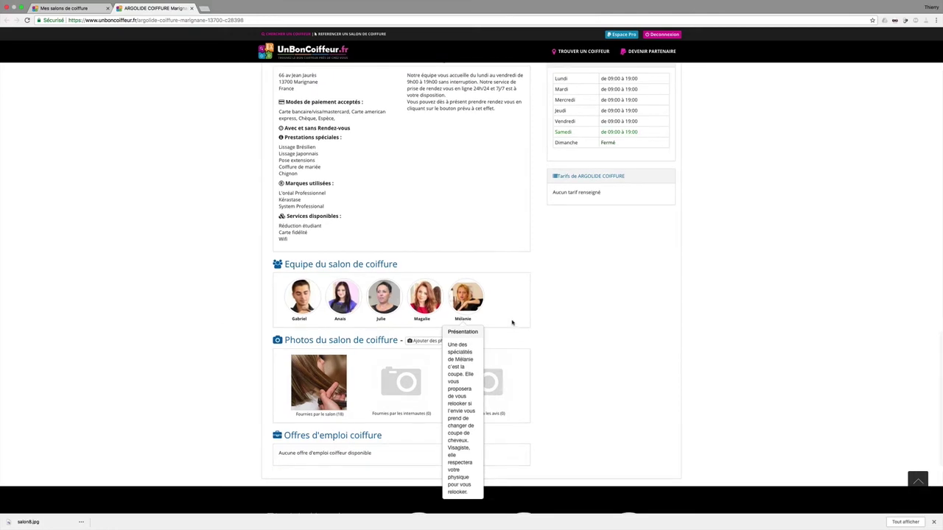
{"action": "left_click", "coordinate": [318, 393]}
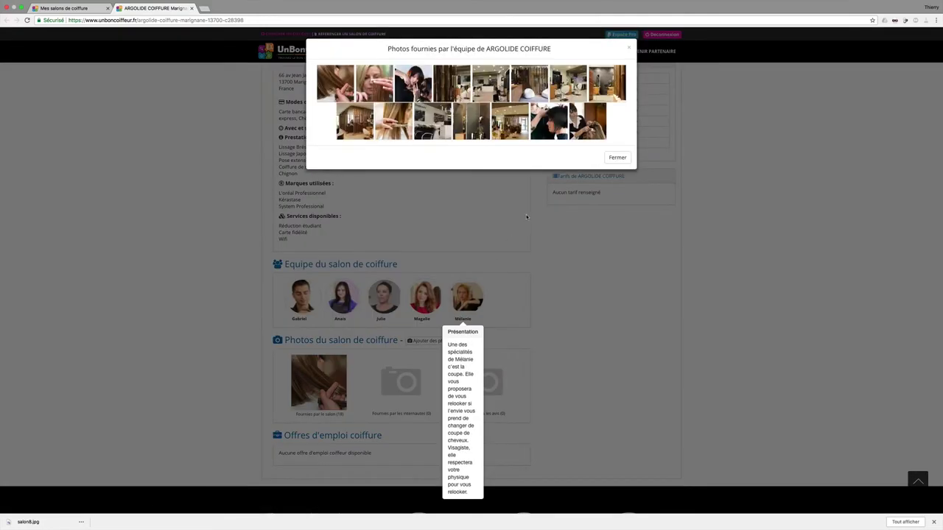
Close the salon photo gallery and look back over the public page's services, reviews and presentation text in the about section
{"action": "left_click", "coordinate": [617, 156]}
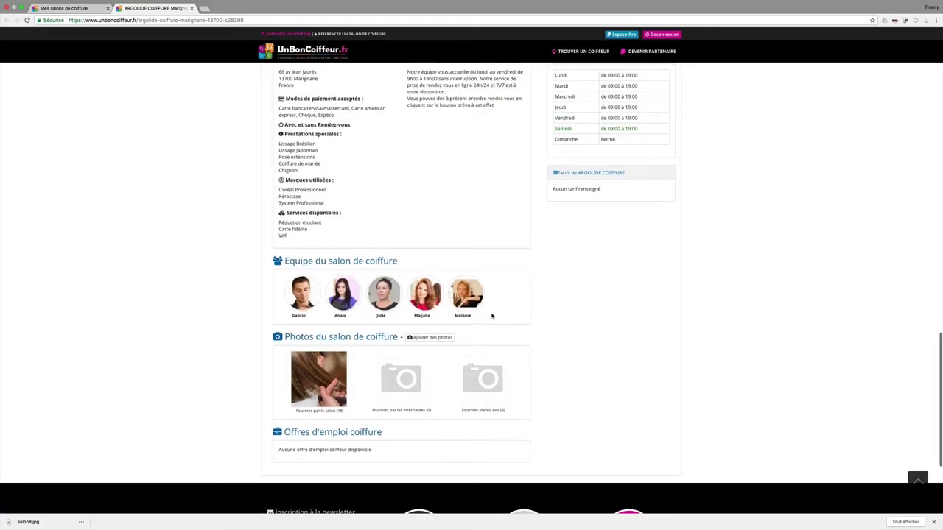
{"action": "scroll", "coordinate": [492, 316], "scroll_direction": "up", "scroll_amount": 15}
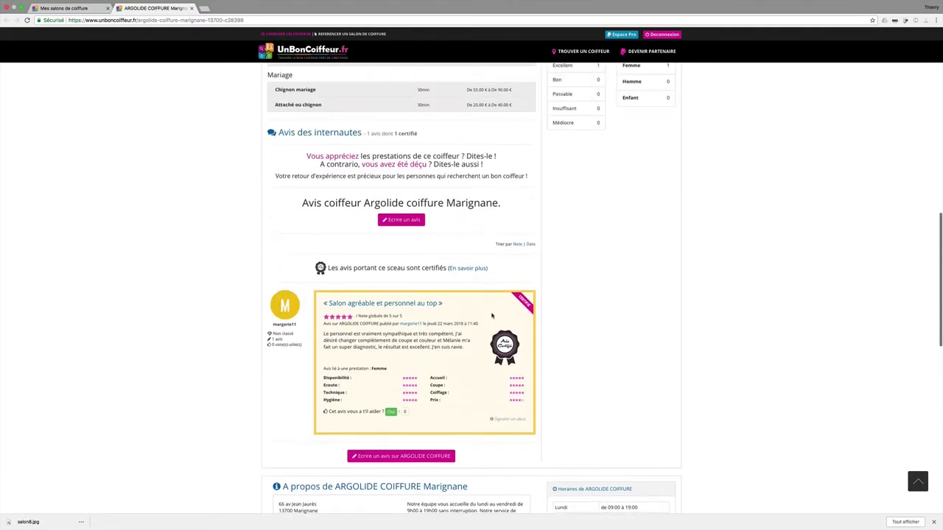
{"action": "scroll", "coordinate": [492, 316], "scroll_direction": "up", "scroll_amount": 10}
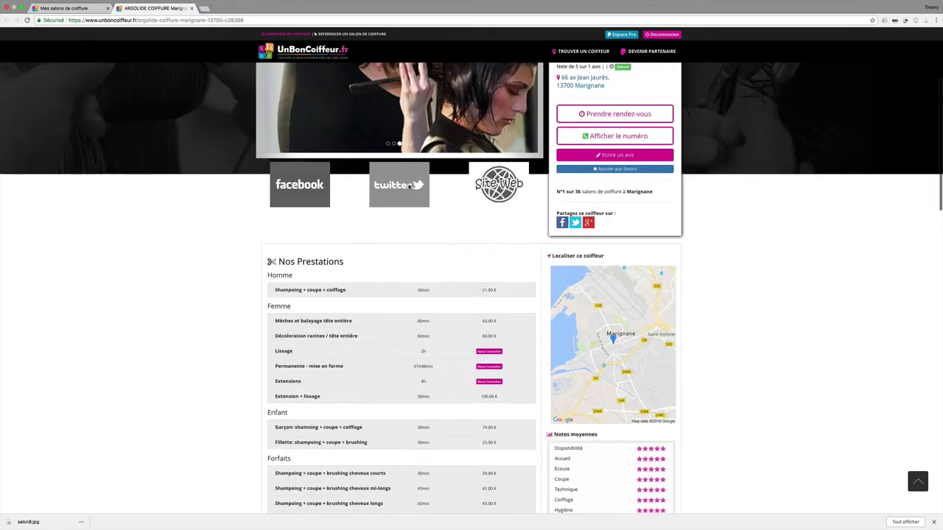
{"action": "scroll", "coordinate": [419, 208], "scroll_direction": "down", "scroll_amount": 20}
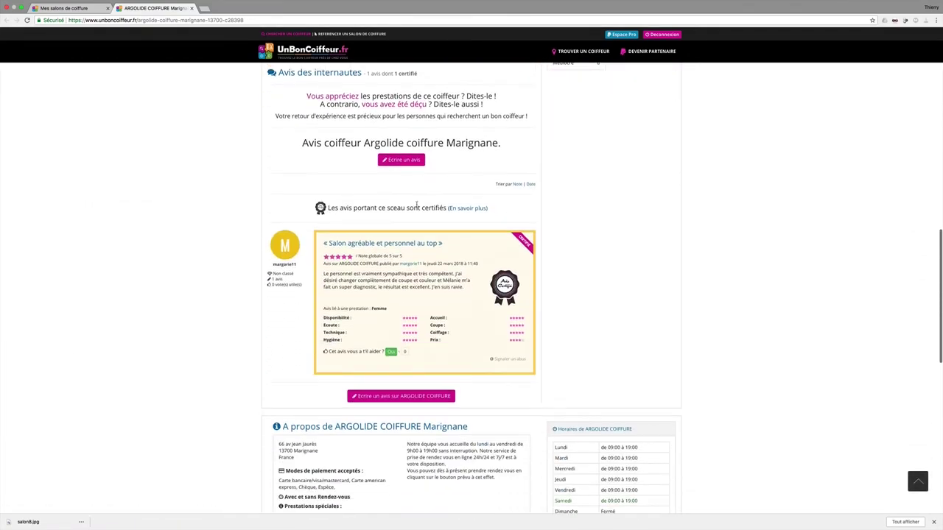
{"action": "scroll", "coordinate": [423, 267], "scroll_direction": "down", "scroll_amount": 1}
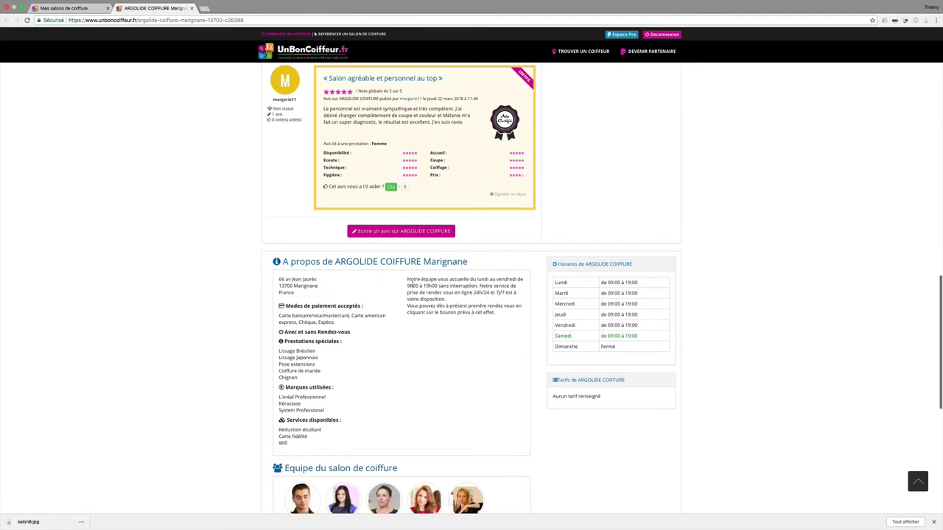
{"action": "left_click_drag", "start_coordinate": [408, 286], "coordinate": [432, 285]}
{"action": "left_click", "coordinate": [485, 264]}
Reopen ARGOLIDE COIFFURE for editing in the pro area, add the line "ceci est un test" to its presentation and save the form
{"action": "left_click", "coordinate": [76, 10]}
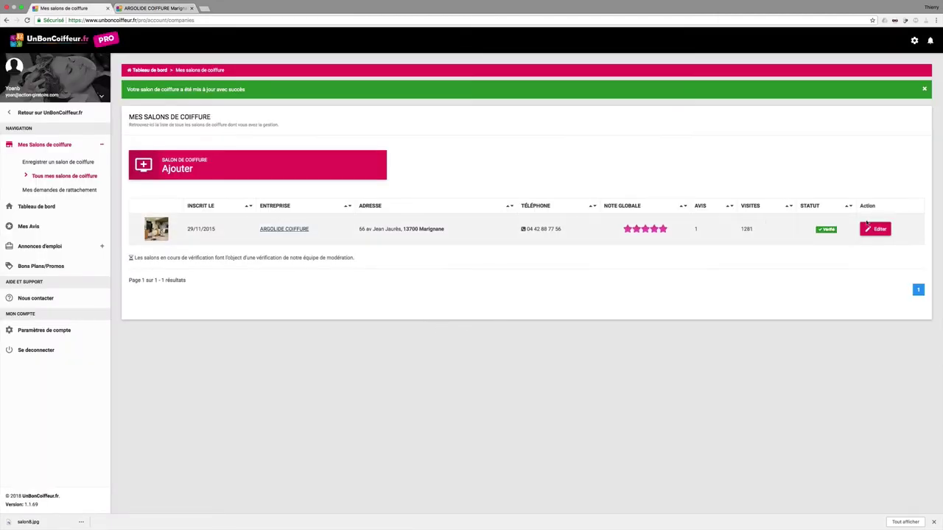
{"action": "left_click", "coordinate": [875, 229]}
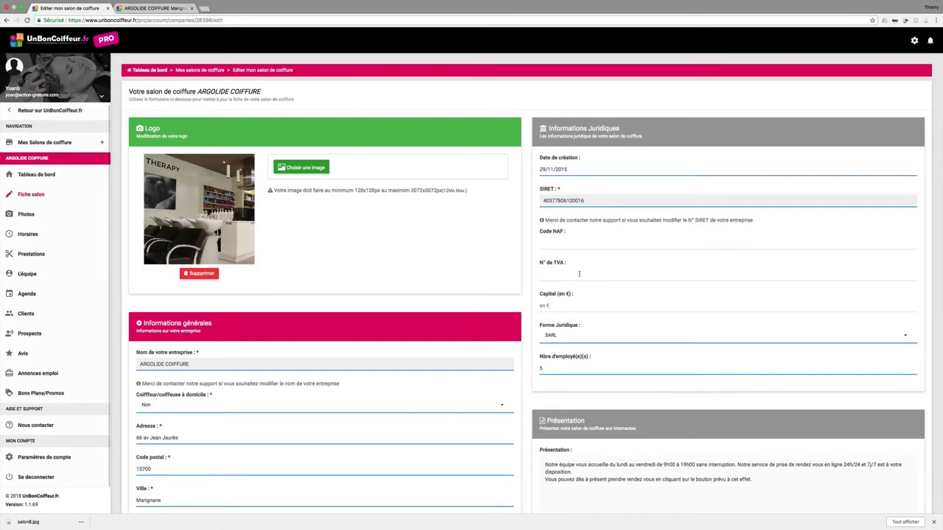
{"action": "scroll", "coordinate": [563, 270], "scroll_direction": "down", "scroll_amount": 5}
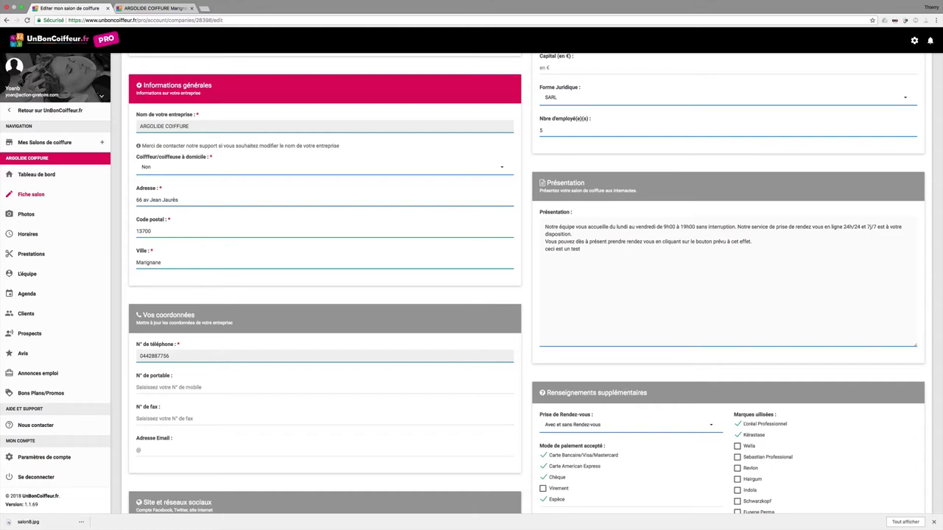
{"action": "scroll", "coordinate": [135, 481], "scroll_direction": "down", "scroll_amount": 5}
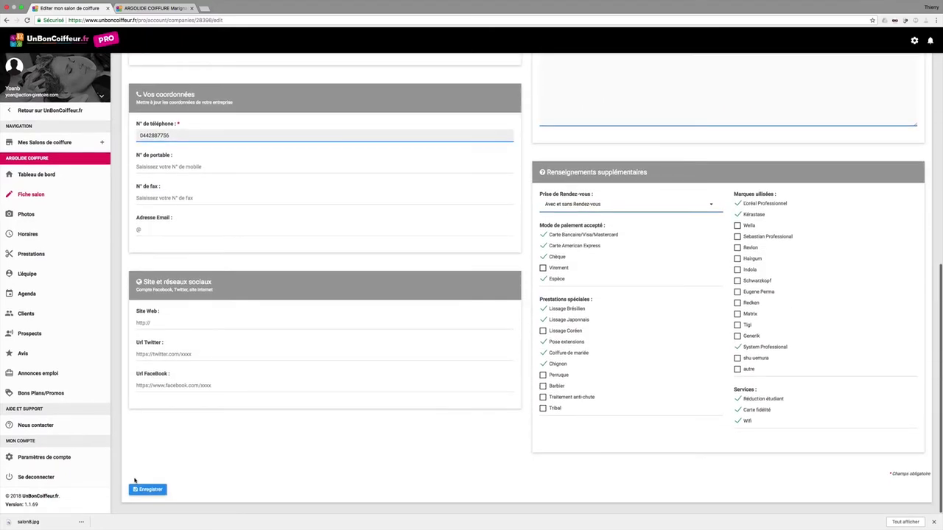
{"action": "left_click", "coordinate": [147, 490]}
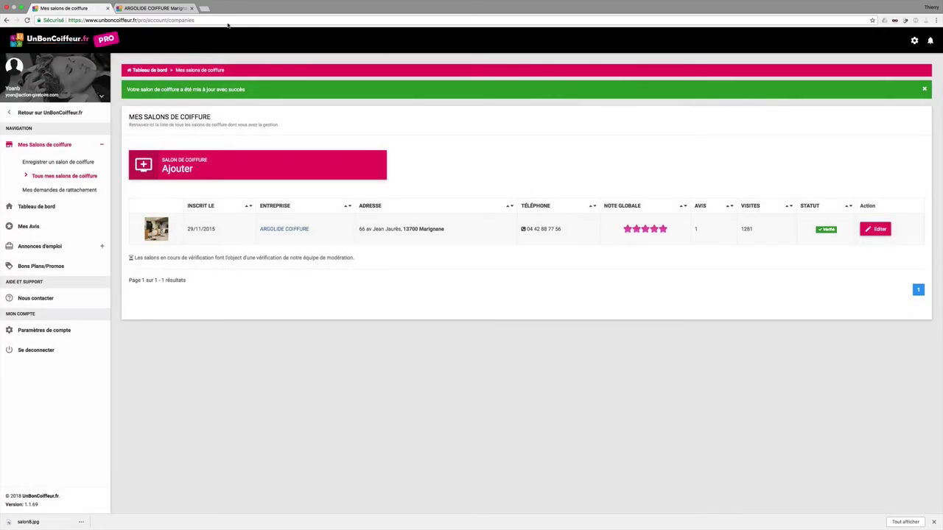
Reload the salon's public page, check the presentation text in its about section, and close the page
{"action": "left_click", "coordinate": [145, 8]}
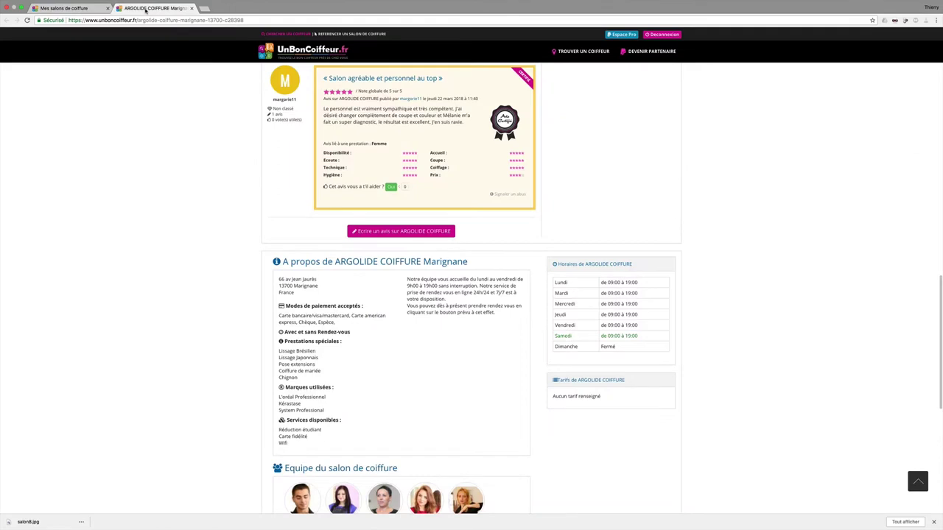
{"action": "left_click", "coordinate": [27, 20]}
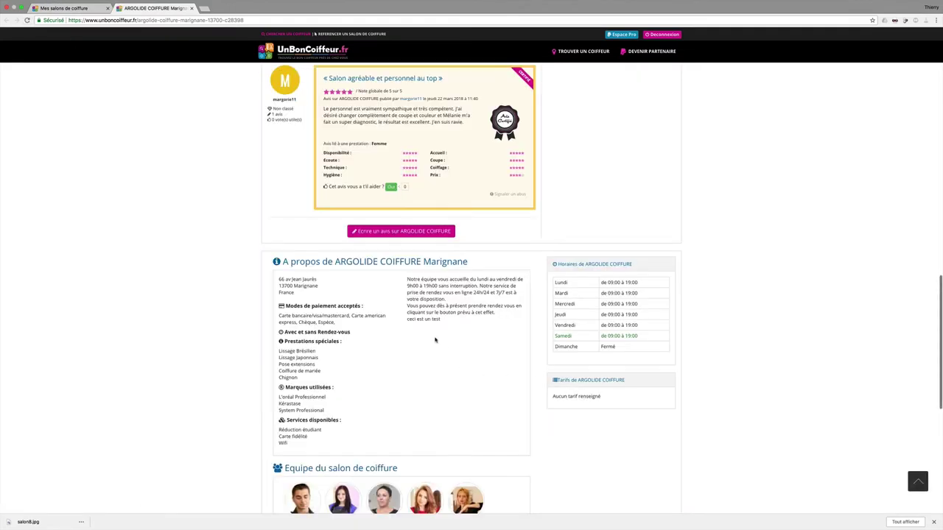
{"action": "left_click_drag", "start_coordinate": [407, 319], "coordinate": [442, 324]}
{"action": "scroll", "coordinate": [452, 338], "scroll_direction": "up", "scroll_amount": 15}
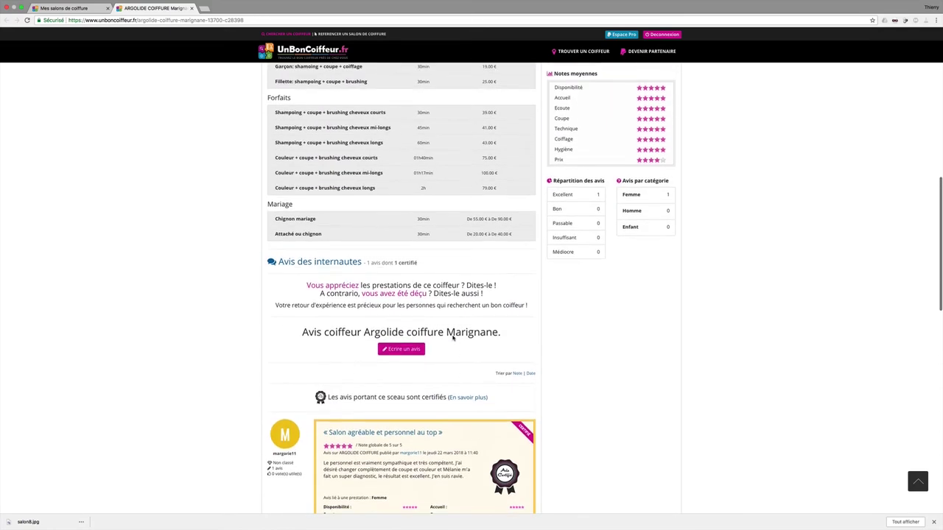
{"action": "scroll", "coordinate": [453, 338], "scroll_direction": "down", "scroll_amount": 15}
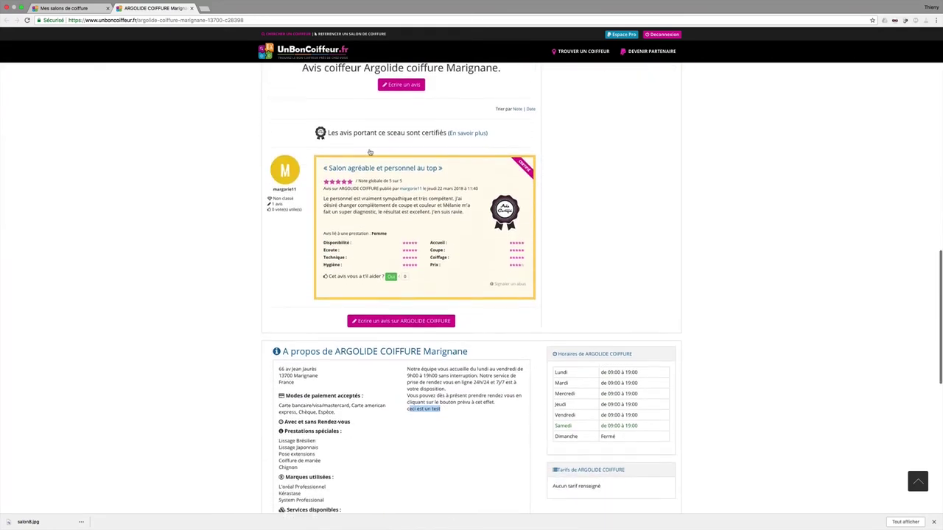
{"action": "left_click", "coordinate": [190, 8]}
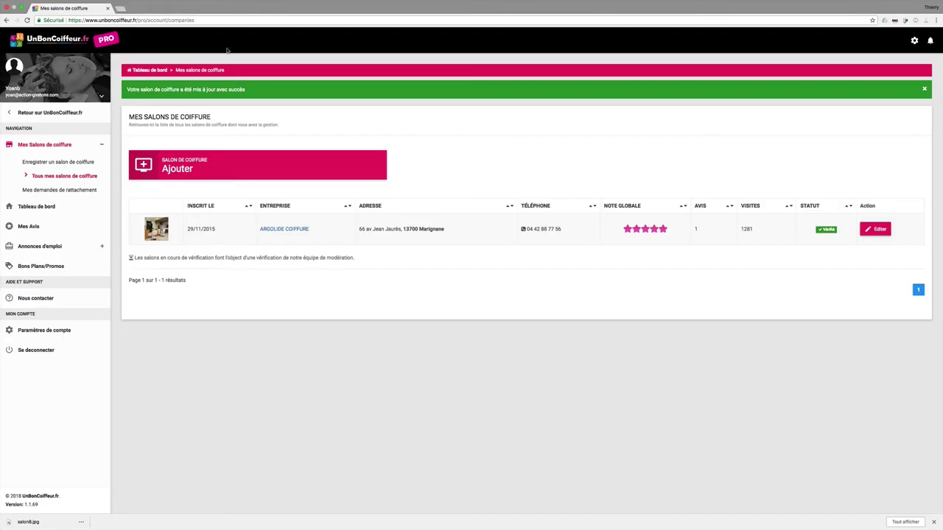
Open ARGOLIDE COIFFURE's edit form again and review its fields, from legal information to payment methods, brands and services
{"action": "left_click", "coordinate": [875, 229]}
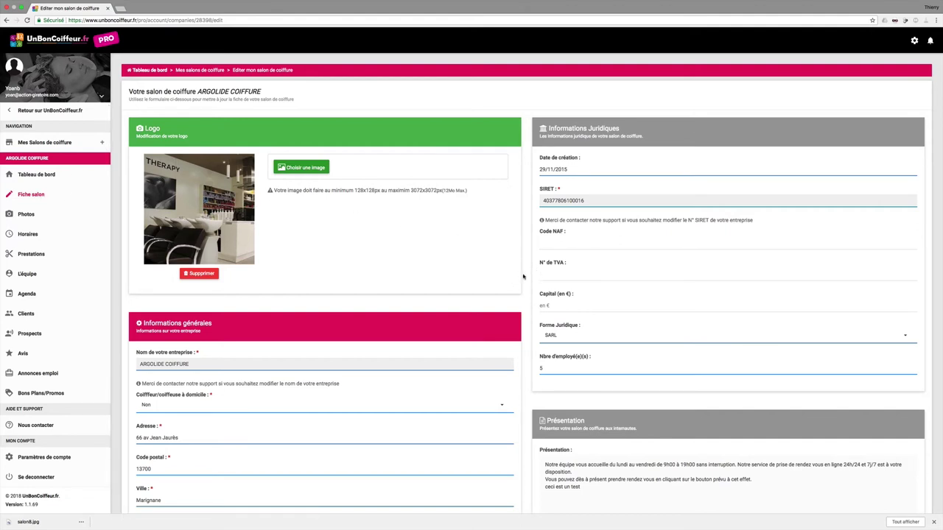
{"action": "scroll", "coordinate": [524, 279], "scroll_direction": "down", "scroll_amount": 5}
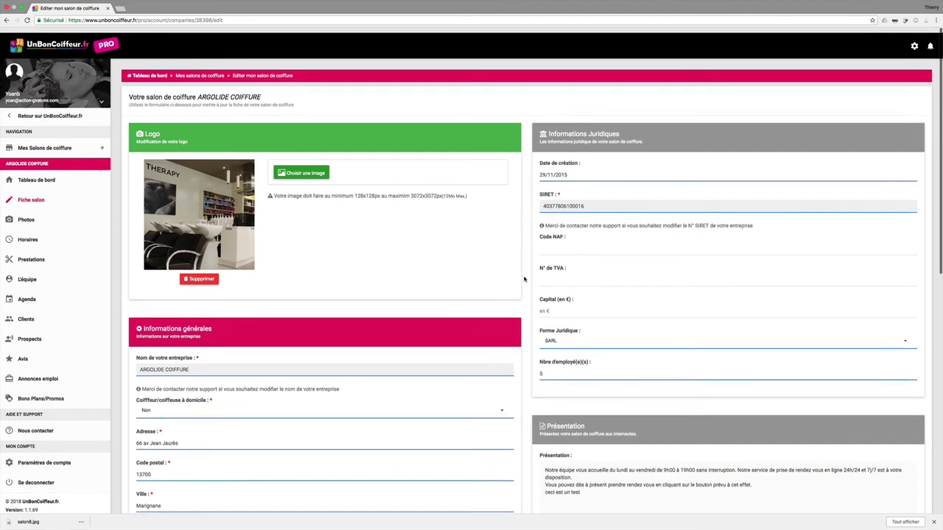
{"action": "scroll", "coordinate": [524, 279], "scroll_direction": "down", "scroll_amount": 2}
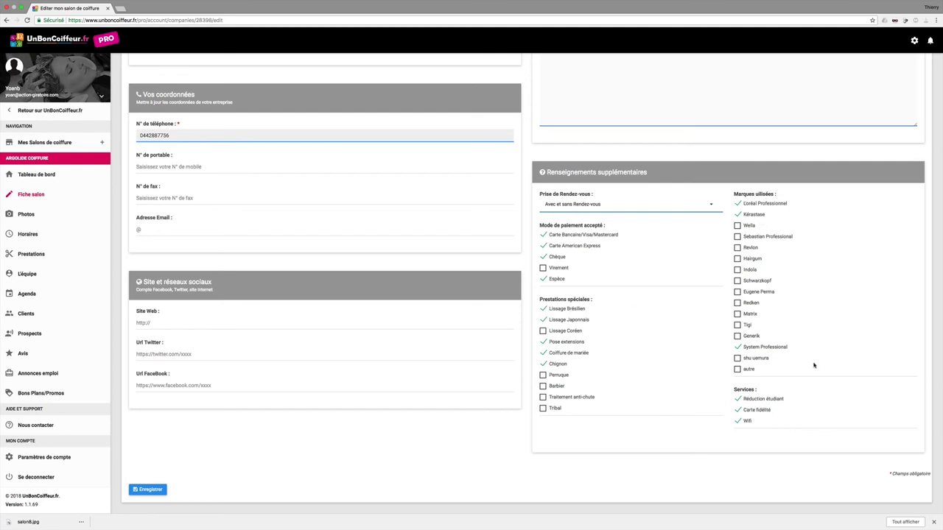
{"action": "scroll", "coordinate": [814, 366], "scroll_direction": "up", "scroll_amount": 15}
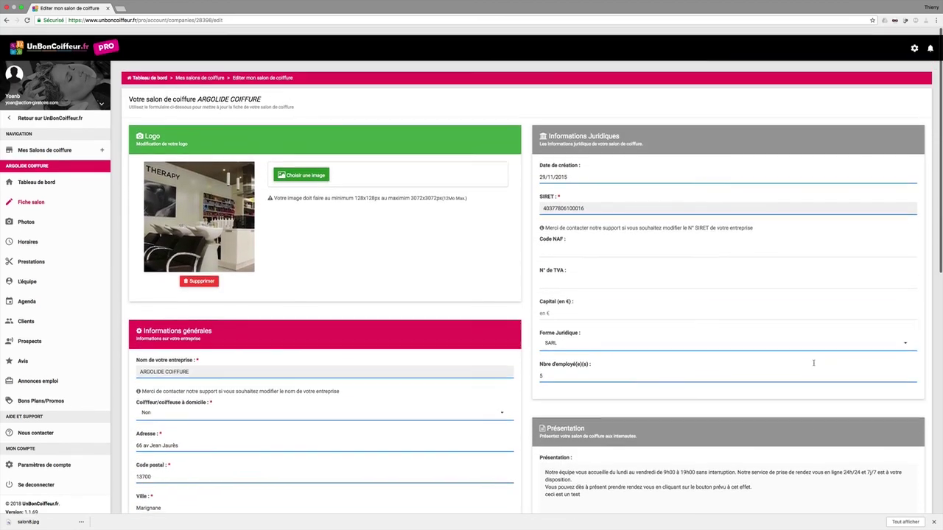